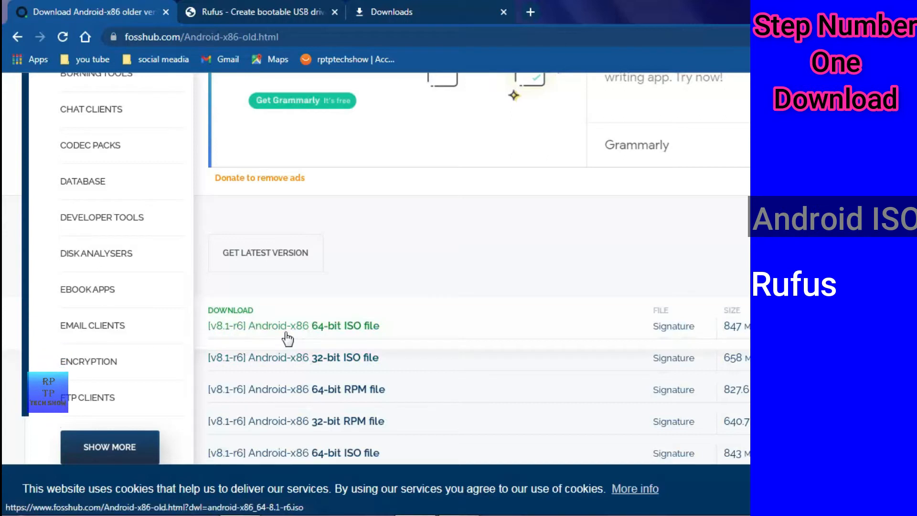
Download the Android-x86 v8.1-r6 64-bit ISO file and view it in the browser's download list
{"action": "left_click", "coordinate": [287, 330]}
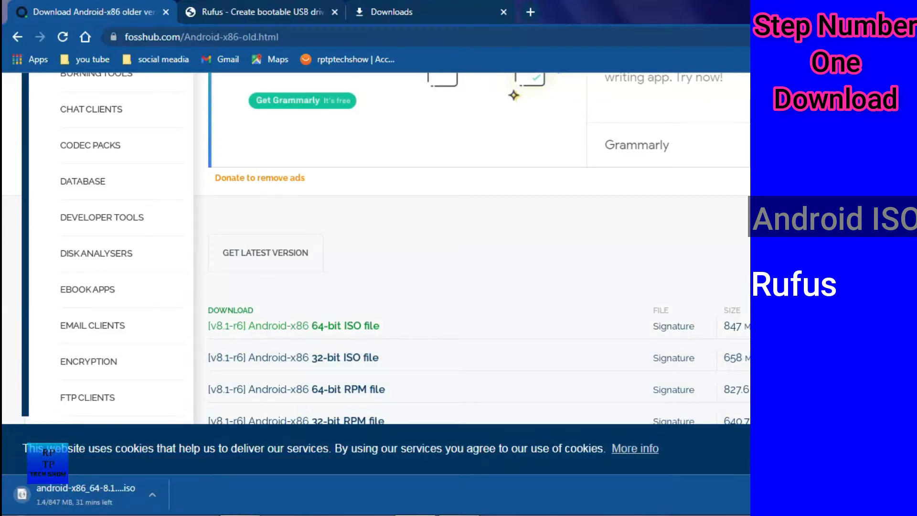
{"action": "key", "text": "ctrl+j"}
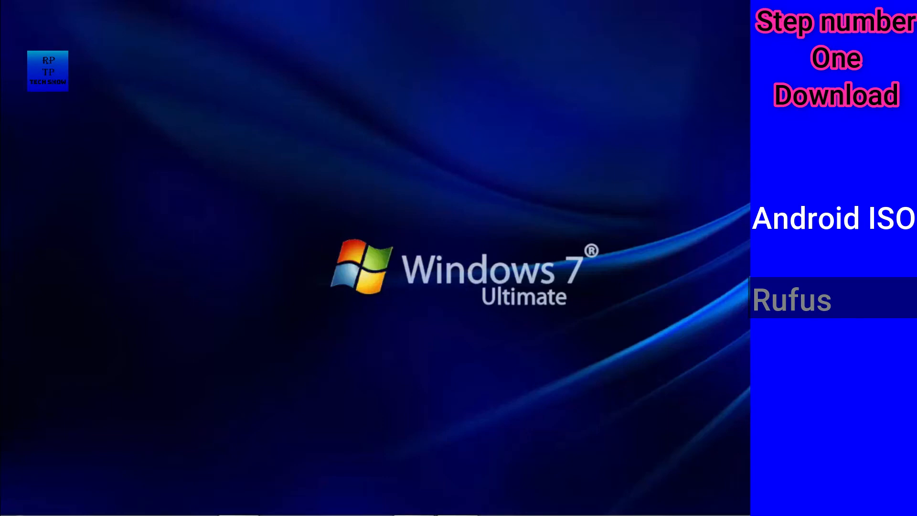
Download Rufus 3.15 from the Download section of the rufus.ie site, dismissing the advertisement that interrupts it
{"action": "left_click", "coordinate": [413, 514]}
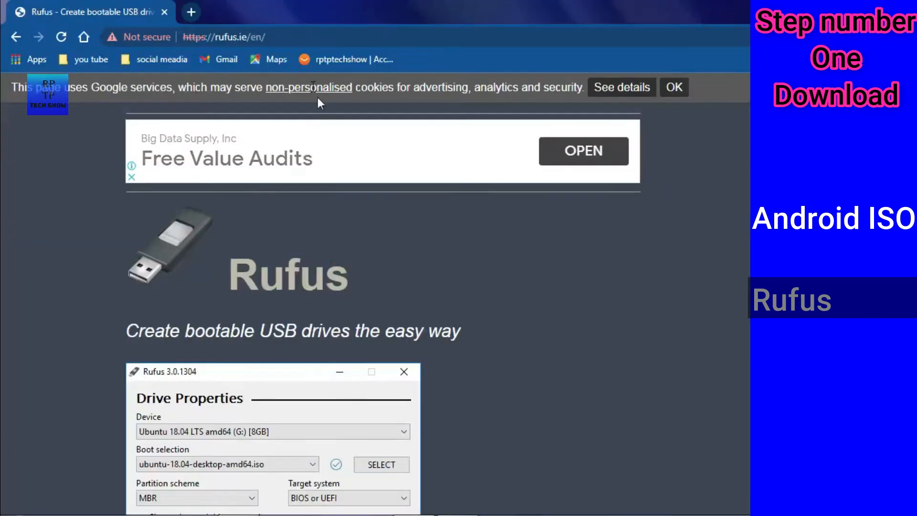
{"action": "left_click", "coordinate": [296, 36]}
{"action": "left_click", "coordinate": [297, 36]}
{"action": "triple_click", "coordinate": [297, 37]}
{"action": "left_click", "coordinate": [297, 36]}
{"action": "scroll", "coordinate": [363, 310], "scroll_direction": "down", "scroll_amount": 2}
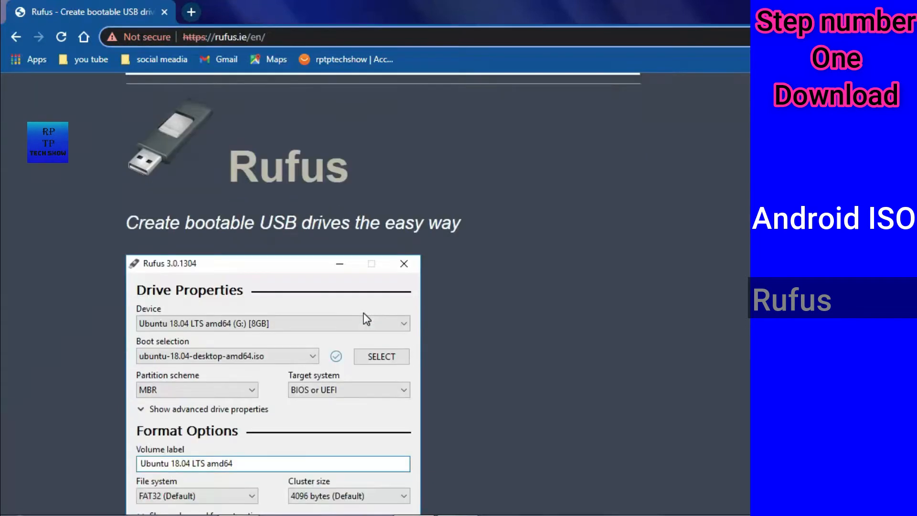
{"action": "scroll", "coordinate": [363, 313], "scroll_direction": "down", "scroll_amount": 10}
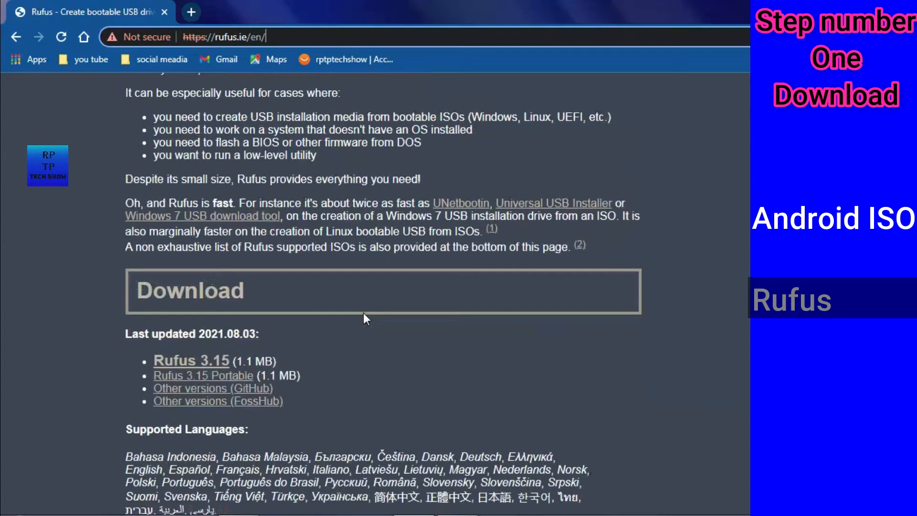
{"action": "left_click", "coordinate": [155, 359]}
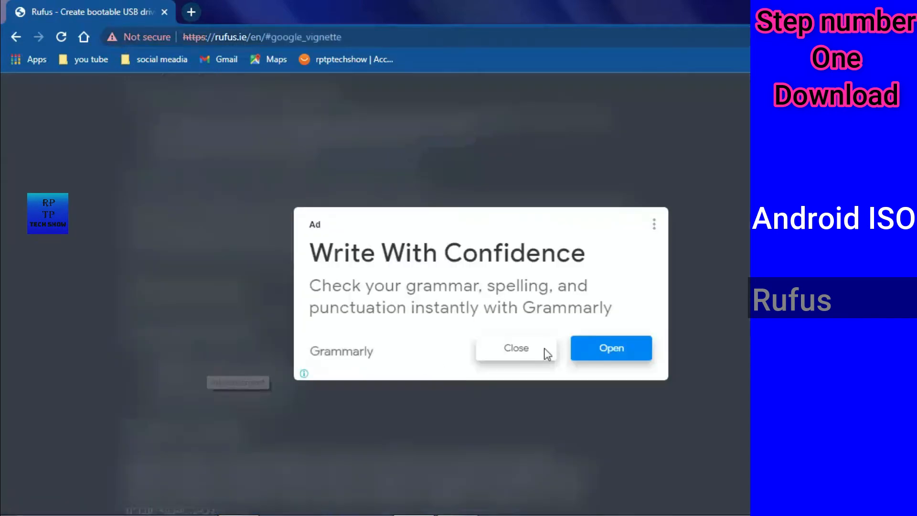
{"action": "left_click", "coordinate": [501, 351]}
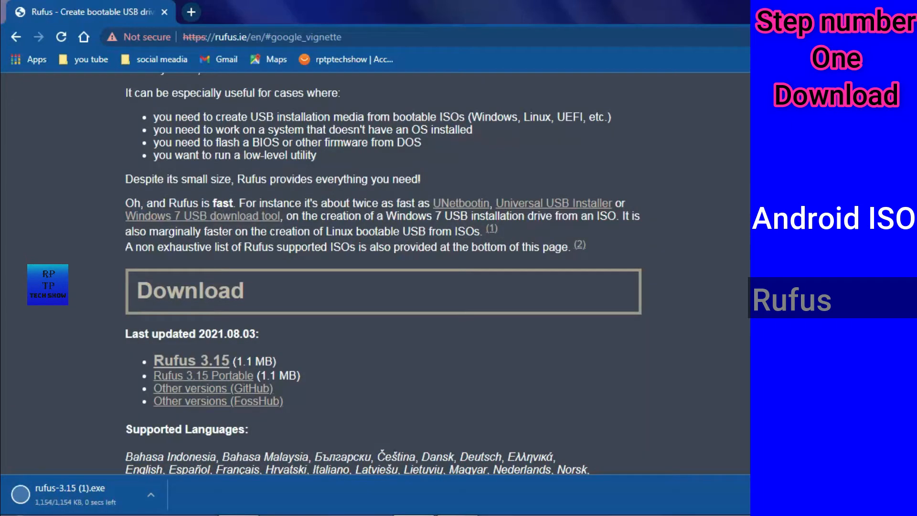
Show the downloaded rufus-3.15 (1).exe in its folder from the browser's download list
{"action": "key", "text": "ctrl+j"}
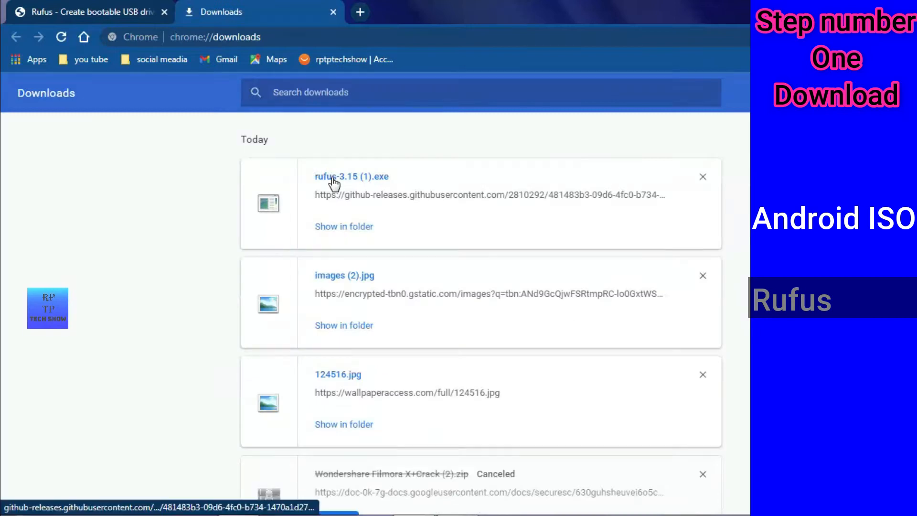
{"action": "left_click", "coordinate": [350, 228]}
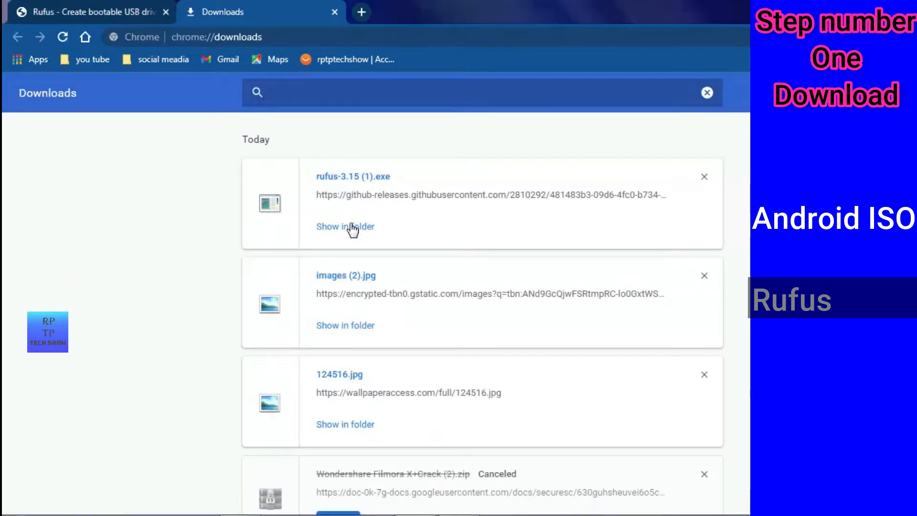
{"action": "left_click_drag", "start_coordinate": [692, 156], "coordinate": [509, 140]}
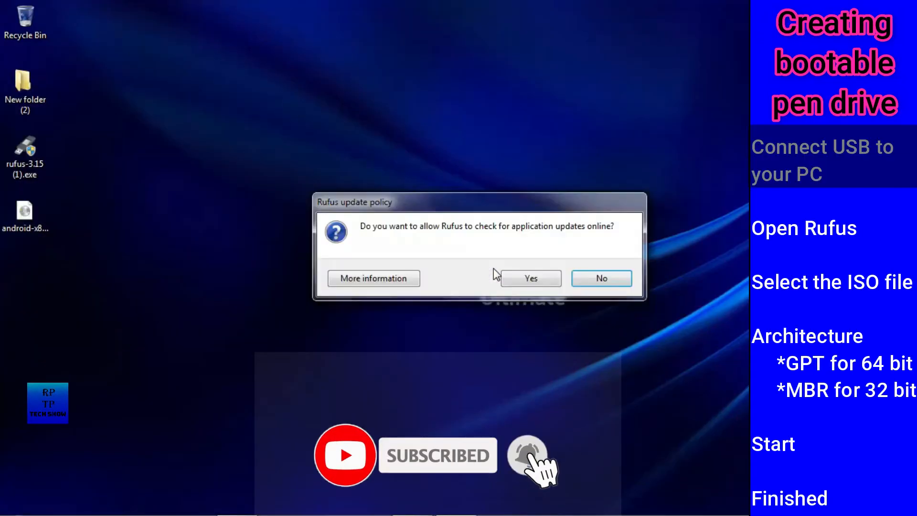
Decline Rufus's online update checks and load android-x86_64-9.0-r2.iso from the Desktop as the boot image
{"action": "left_click", "coordinate": [615, 278]}
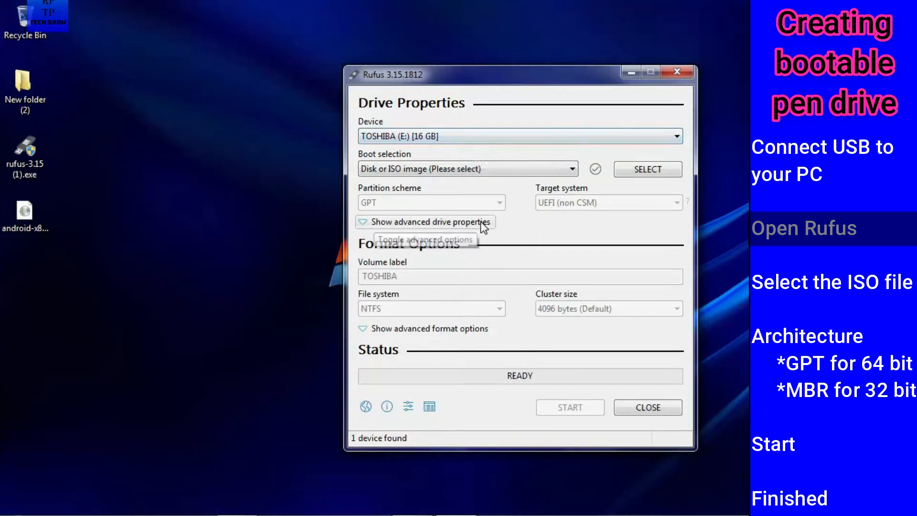
{"action": "left_click", "coordinate": [638, 170]}
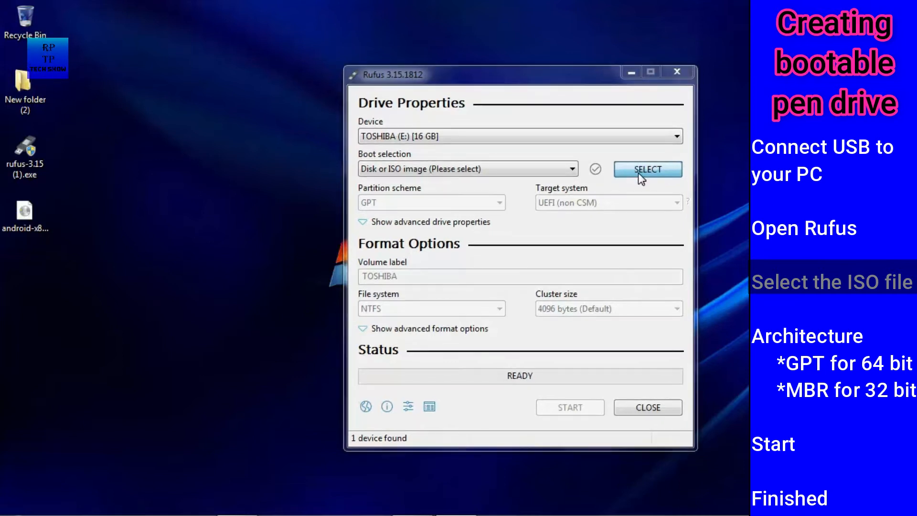
{"action": "left_click", "coordinate": [401, 184]}
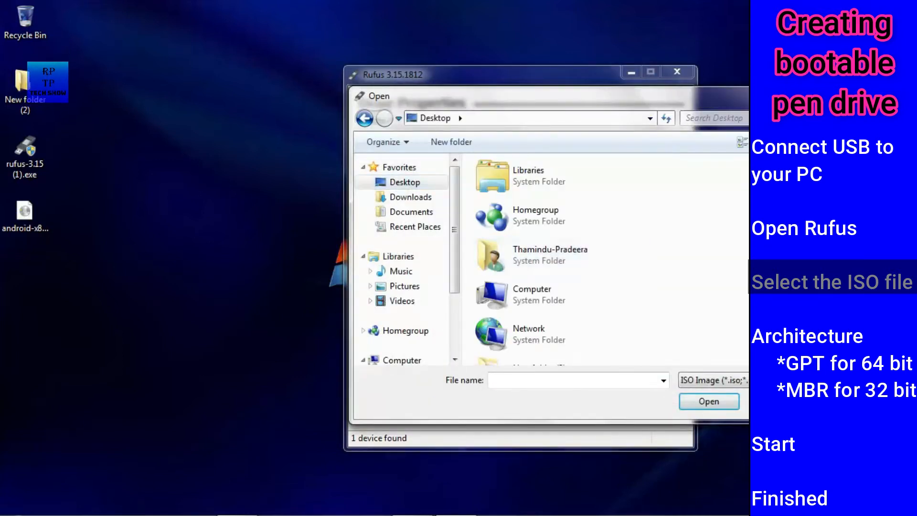
{"action": "scroll", "coordinate": [647, 344], "scroll_direction": "down", "scroll_amount": 2}
{"action": "left_click", "coordinate": [552, 348]}
{"action": "left_click", "coordinate": [708, 402]}
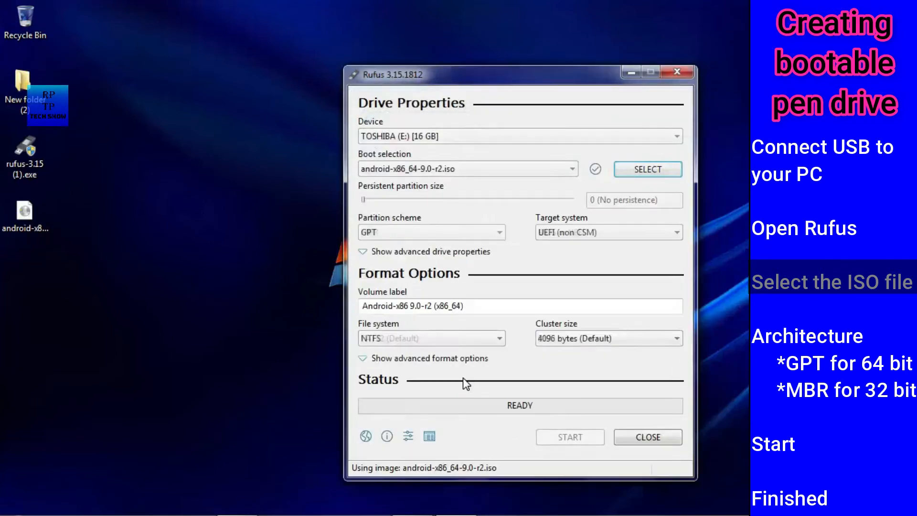
Set the partition scheme to GPT and start writing the drive in ISO Image mode, accepting that its data is erased
{"action": "left_click", "coordinate": [458, 234]}
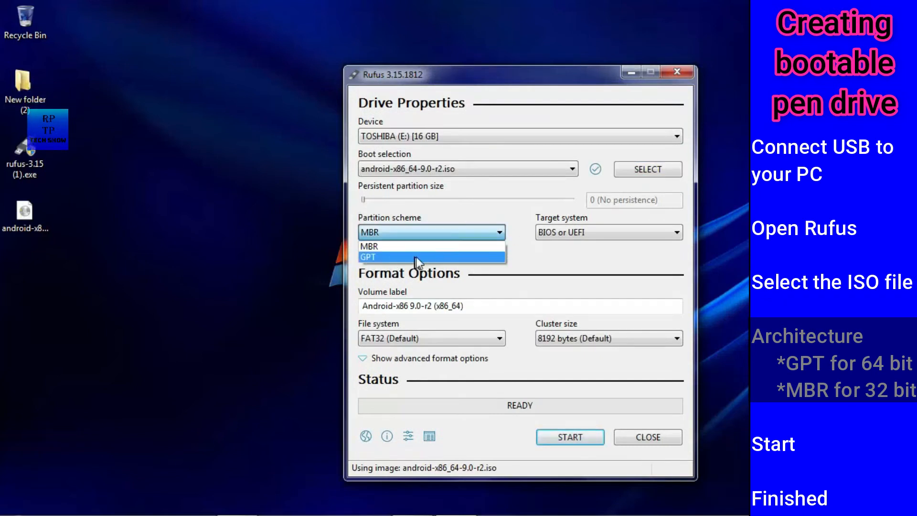
{"action": "left_click", "coordinate": [417, 257]}
{"action": "left_click", "coordinate": [555, 437]}
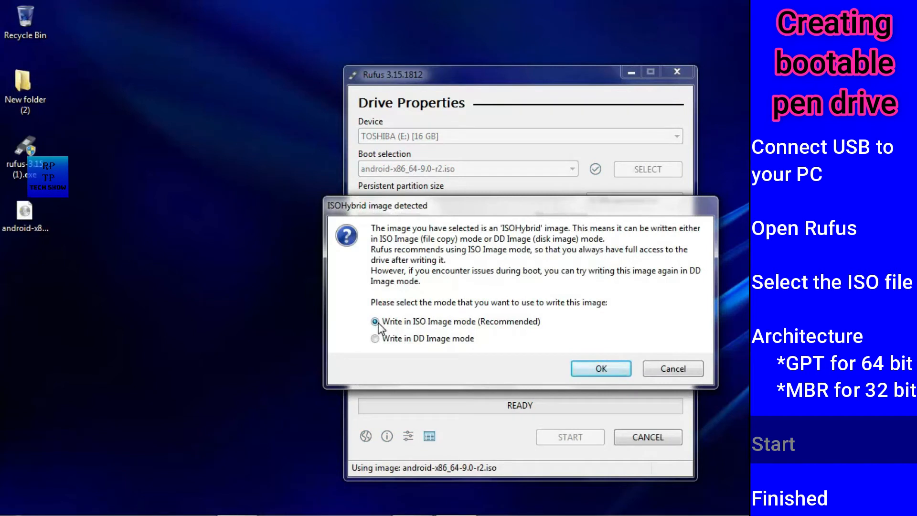
{"action": "left_click", "coordinate": [600, 369]}
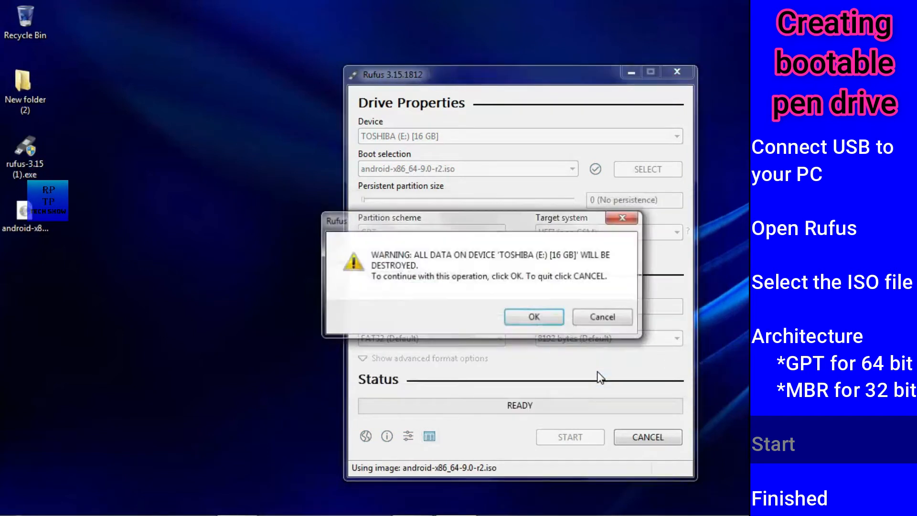
{"action": "left_click", "coordinate": [527, 318]}
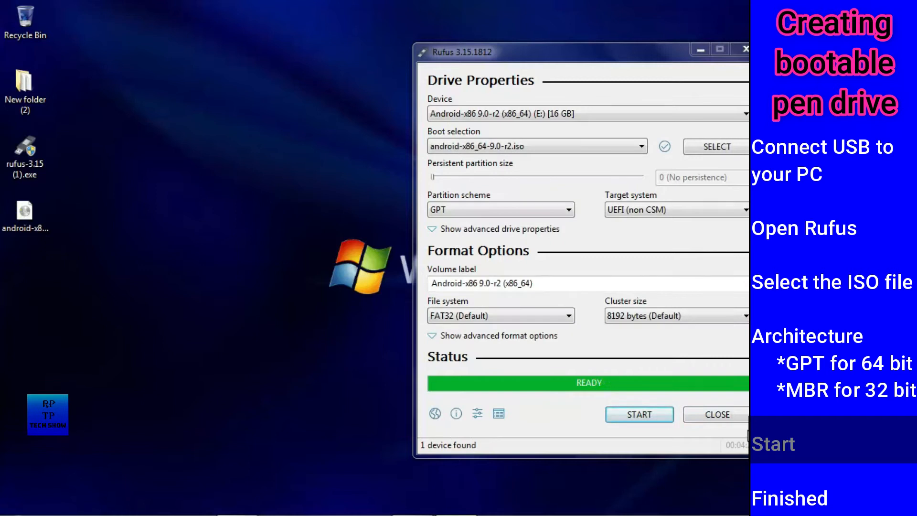
Close Rufus and check the ANDROID-X86 (E:) drive among the computer's drives in Windows Explorer
{"action": "left_click", "coordinate": [716, 414]}
{"action": "right_click", "coordinate": [168, 514]}
{"action": "left_click", "coordinate": [165, 476]}
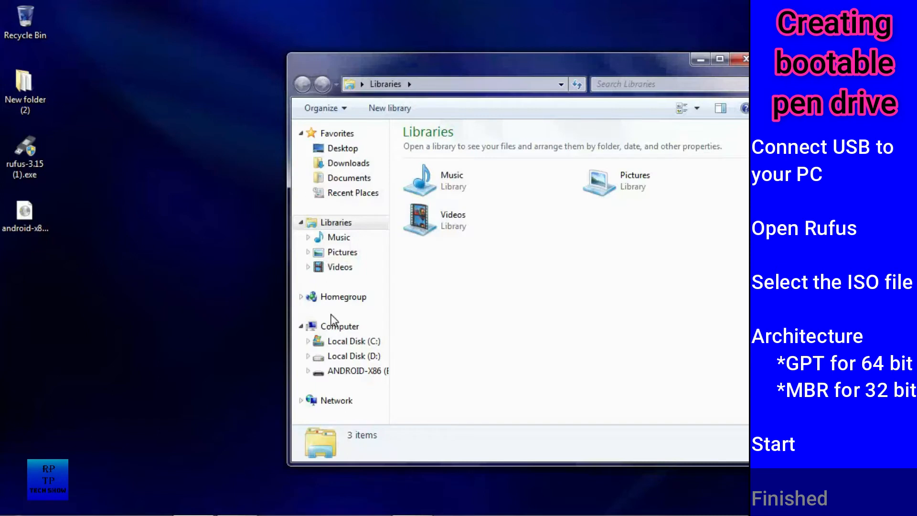
{"action": "left_click", "coordinate": [316, 325]}
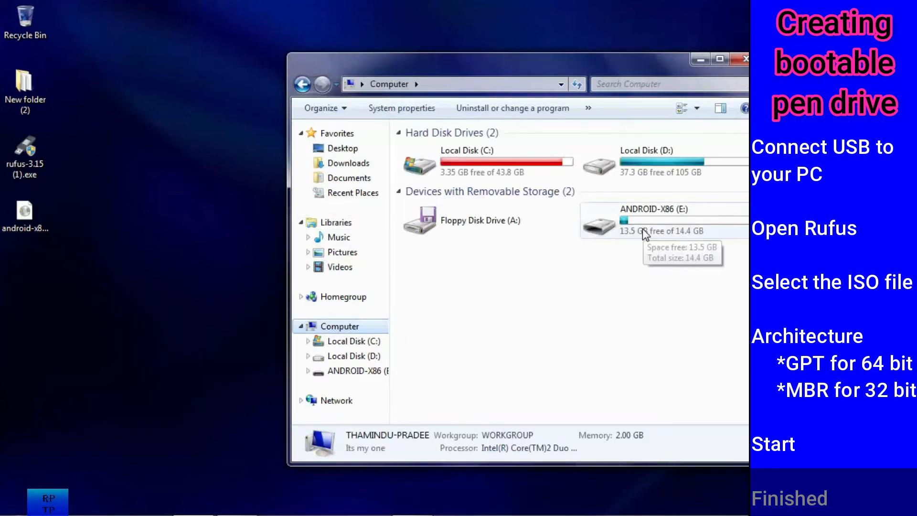
{"action": "left_click", "coordinate": [745, 58]}
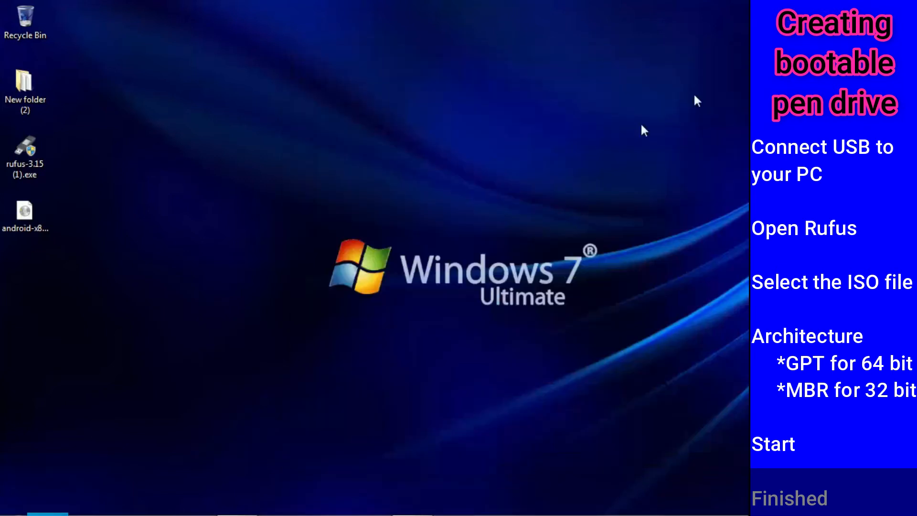
Shut down Windows so the computer can start from the bootable drive
{"action": "right_click", "coordinate": [511, 166]}
{"action": "left_click", "coordinate": [557, 201]}
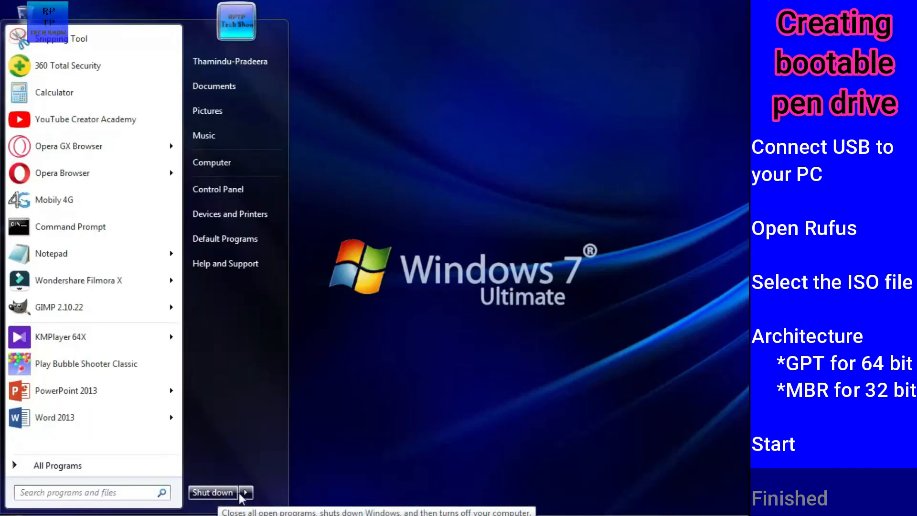
{"action": "left_click", "coordinate": [241, 495]}
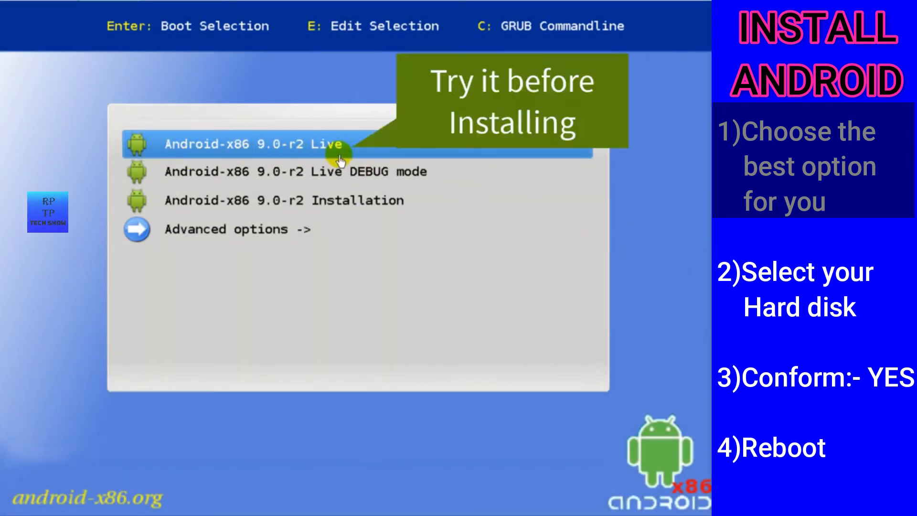
Start the advanced boot option "Android-x86 9.0-r2 Auto Install to specified harddisk"
{"action": "key", "text": "Down"}
{"action": "key", "text": "Down"}
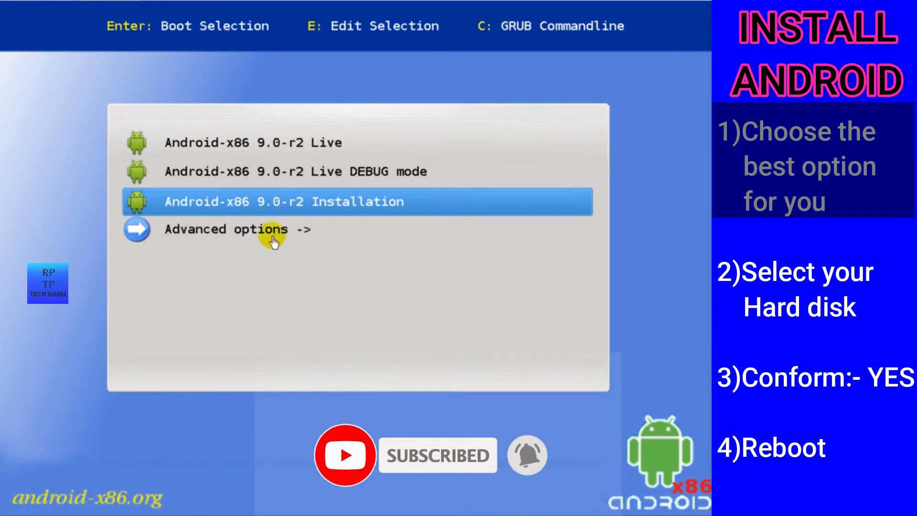
{"action": "key", "text": "Down"}
{"action": "key", "text": "Return"}
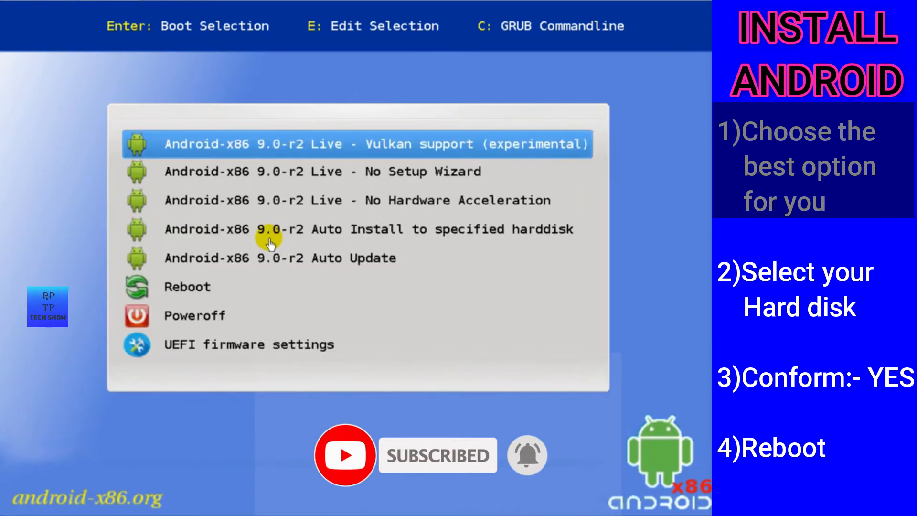
{"action": "key", "text": "Down"}
{"action": "key", "text": "Down"}
{"action": "key", "text": "Down"}
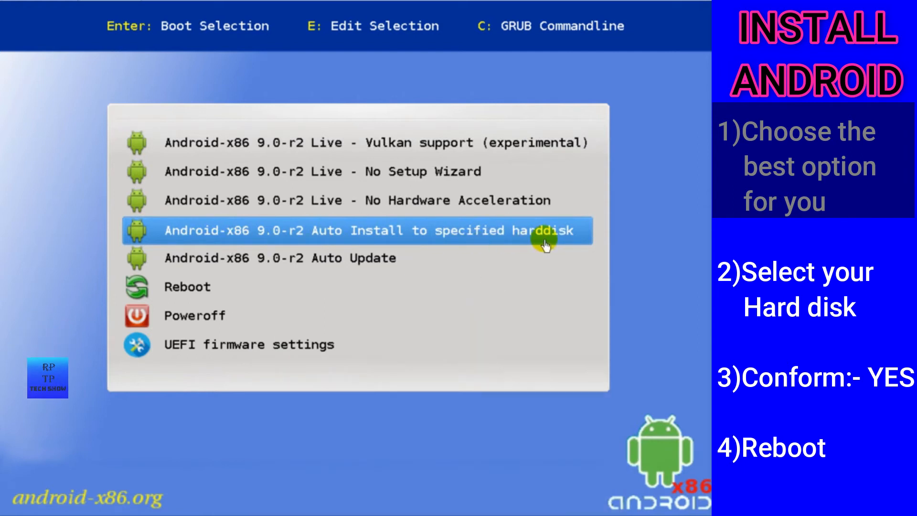
{"action": "key", "text": "Return"}
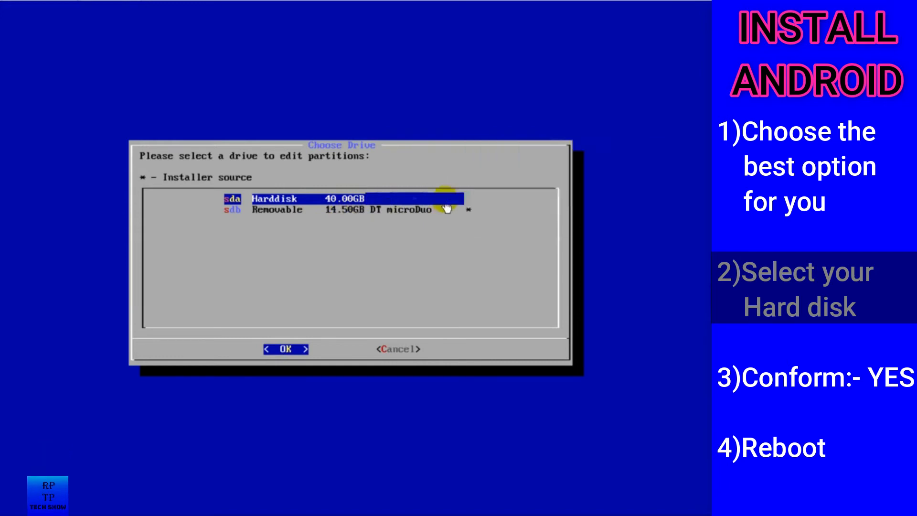
Install Android-x86 on the sda hard disk, confirming that the whole disk is erased, and reboot the computer
{"action": "left_click", "coordinate": [267, 348]}
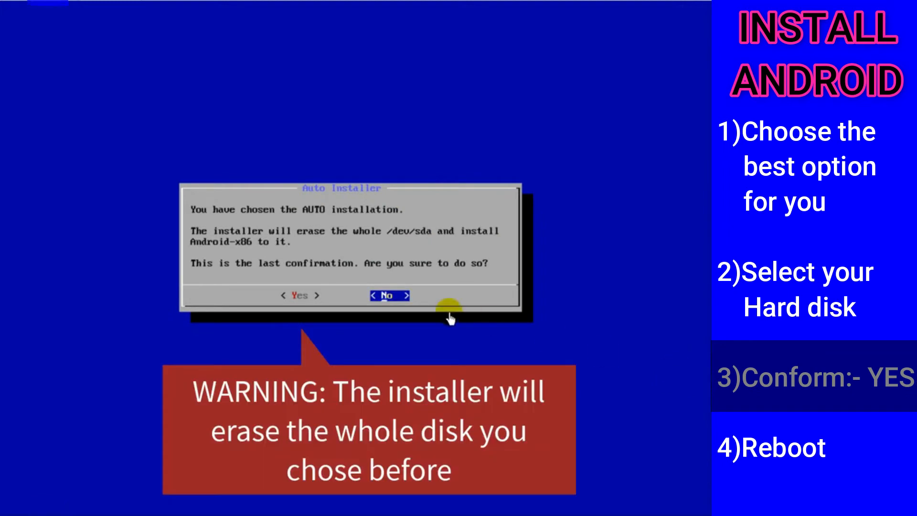
{"action": "left_click", "coordinate": [295, 296]}
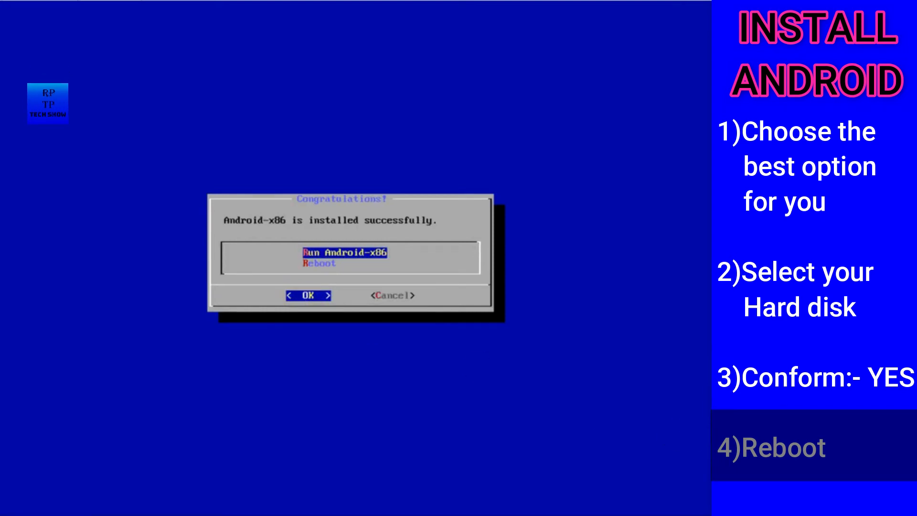
{"action": "key", "text": "Down"}
{"action": "key", "text": "Return"}
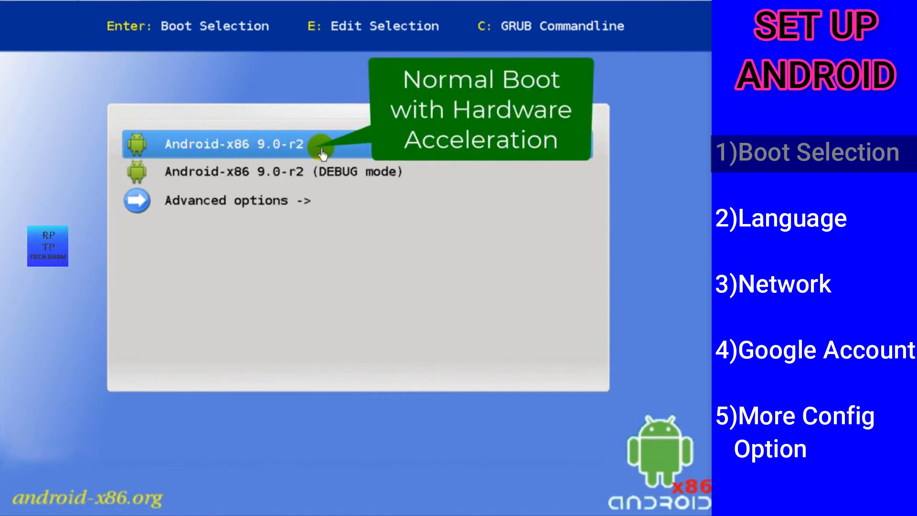
Review the installed system's advanced boot options down to the No Hardware Acceleration entry
{"action": "key", "text": "Down"}
{"action": "key", "text": "Down"}
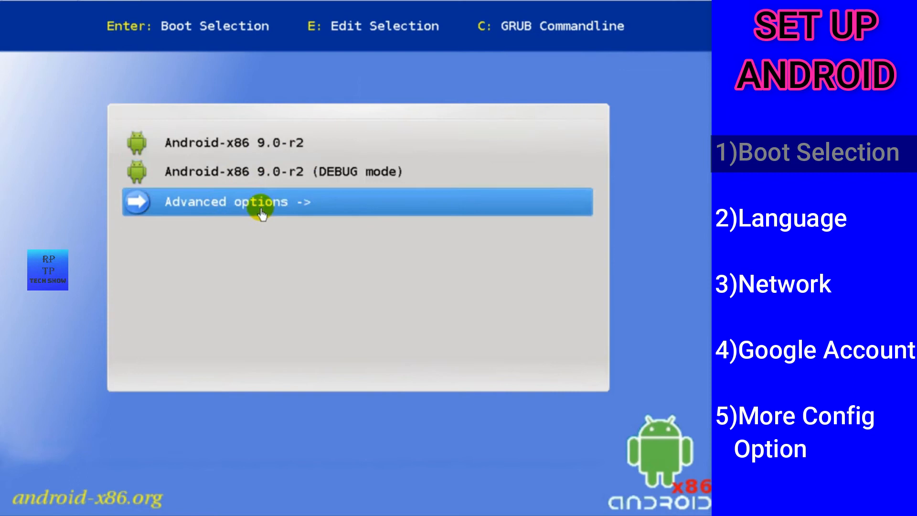
{"action": "key", "text": "Return"}
{"action": "key", "text": "Down"}
{"action": "key", "text": "Down"}
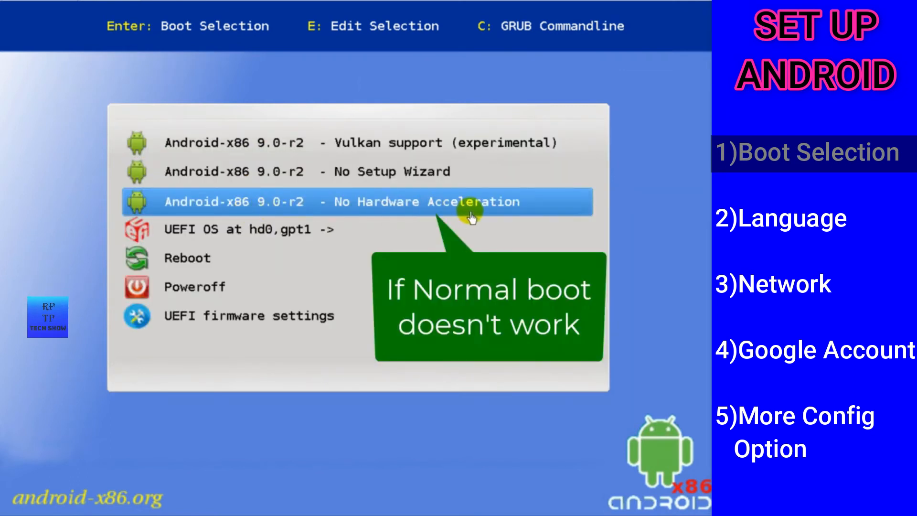
Return to the main boot menu and start Android-x86 9.0-r2 in normal mode
{"action": "key", "text": "Escape"}
{"action": "key", "text": "Return"}
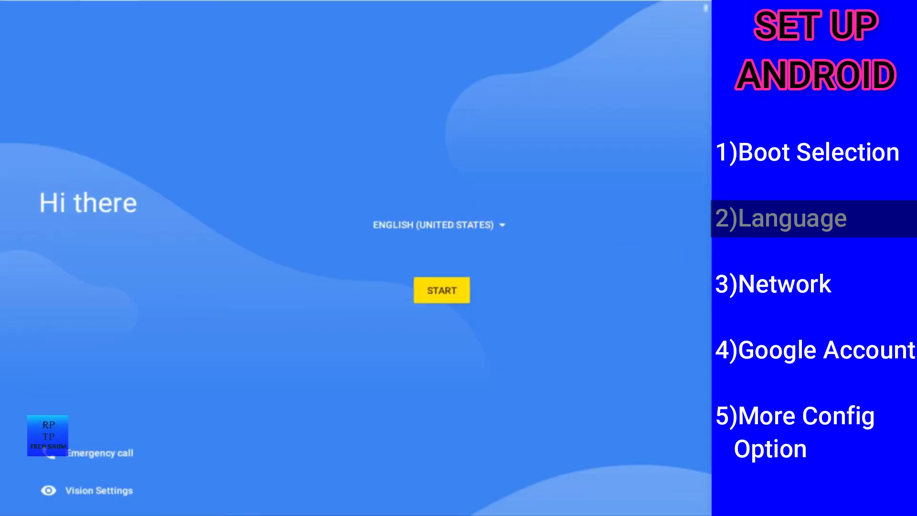
Open the language choices on the welcome screen and keep English (United States)
{"action": "left_click", "coordinate": [503, 225]}
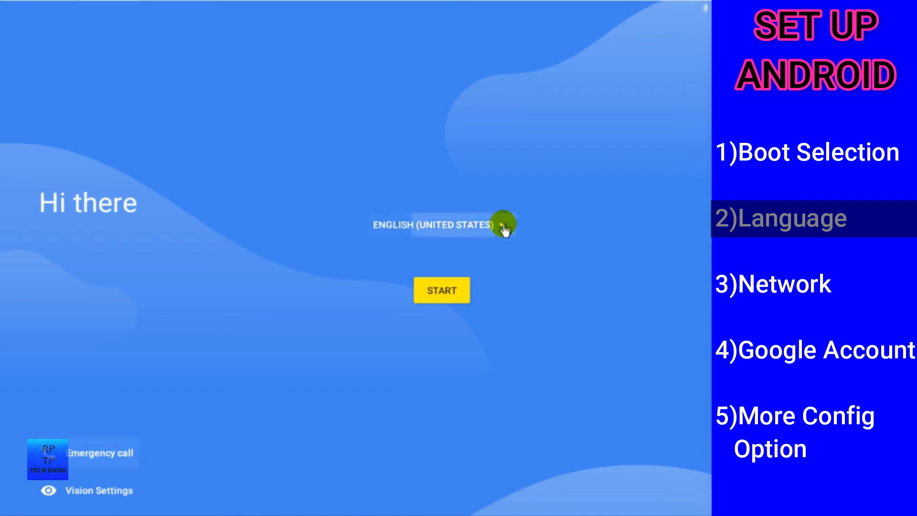
{"action": "left_click", "coordinate": [524, 454]}
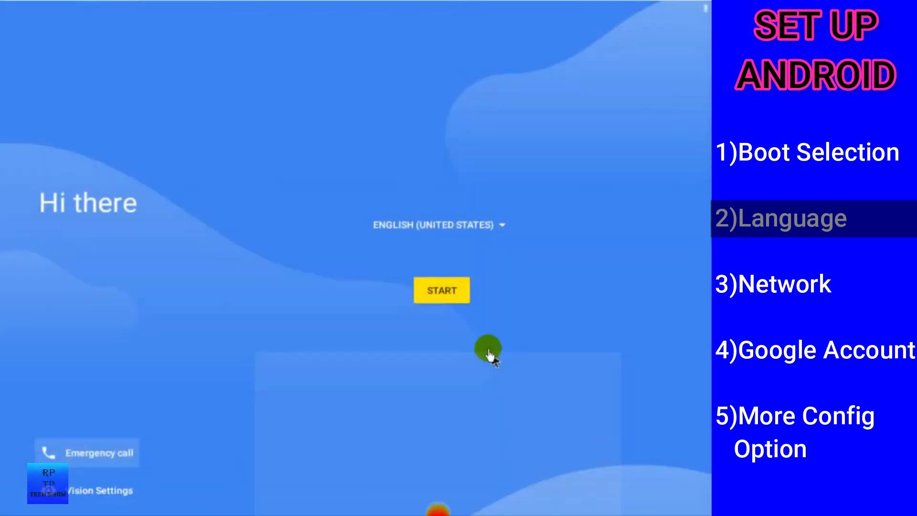
Start the Android setup, list all Wi-Fi networks and connect to VirtWifi
{"action": "left_click", "coordinate": [455, 297]}
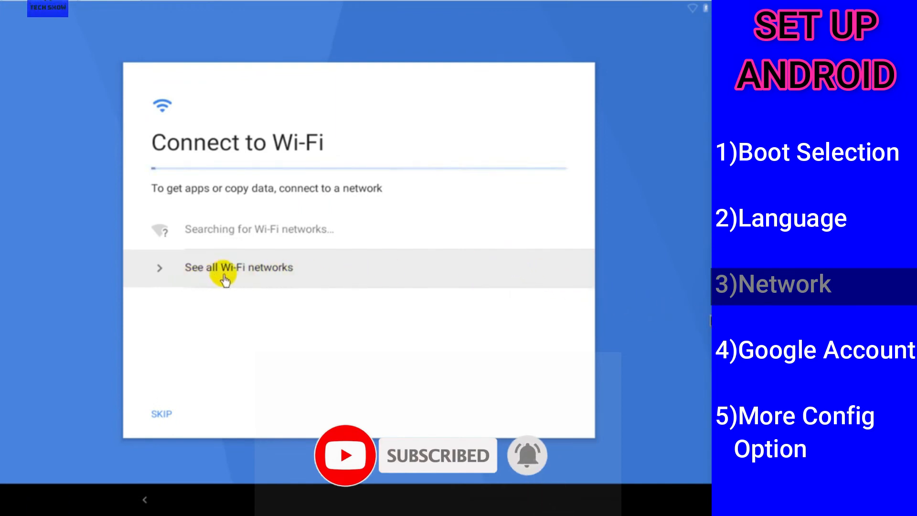
{"action": "left_click", "coordinate": [265, 273]}
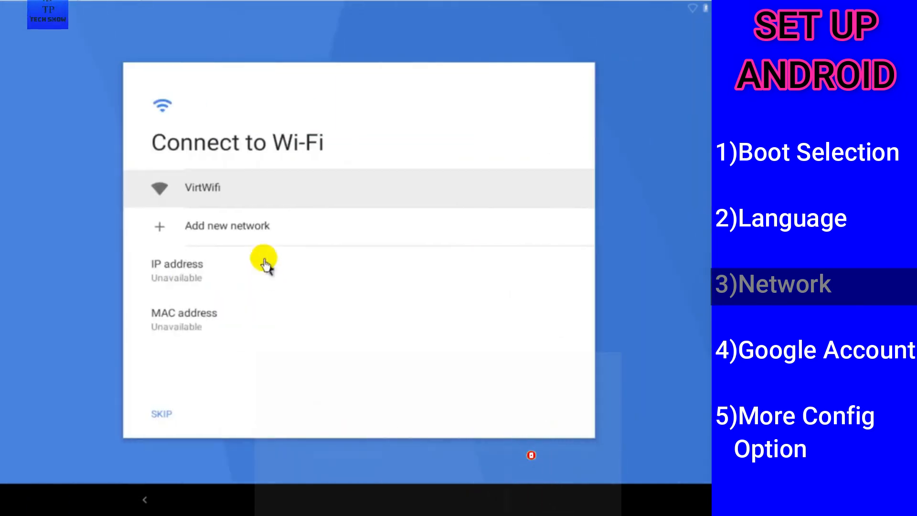
{"action": "left_click", "coordinate": [228, 201]}
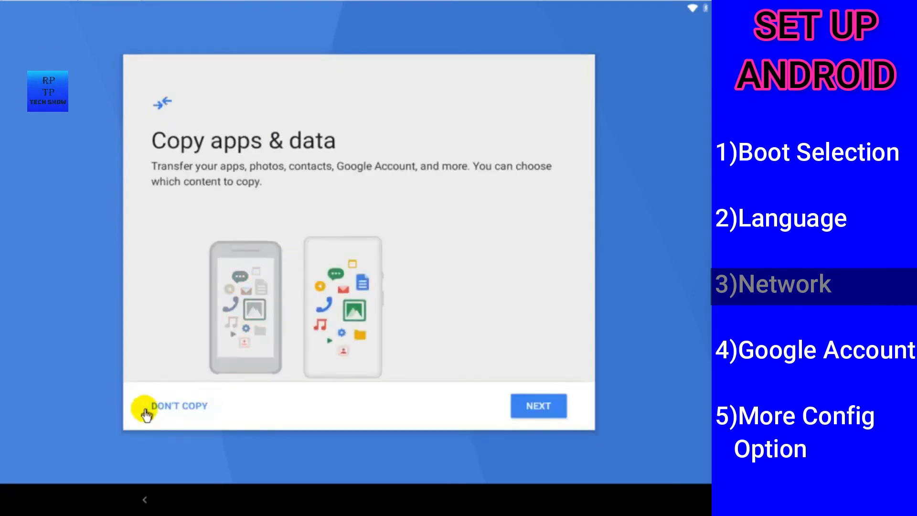
Decline copying apps and data, and skip the Google account sign-in, confirming the skip
{"action": "left_click", "coordinate": [145, 413]}
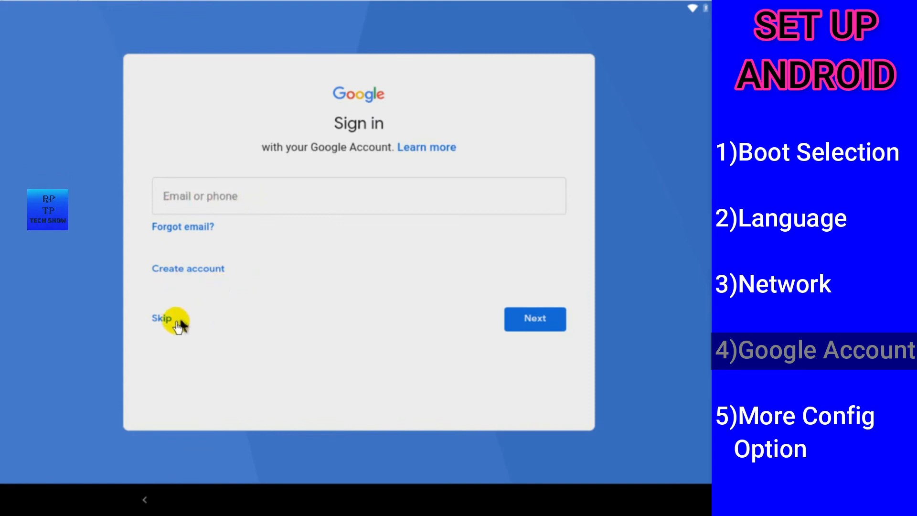
{"action": "left_click", "coordinate": [163, 318]}
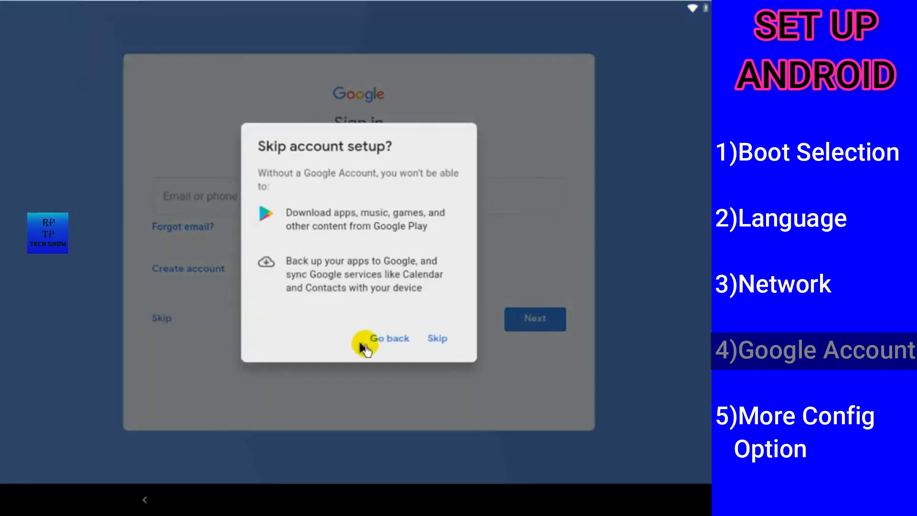
{"action": "left_click", "coordinate": [433, 339]}
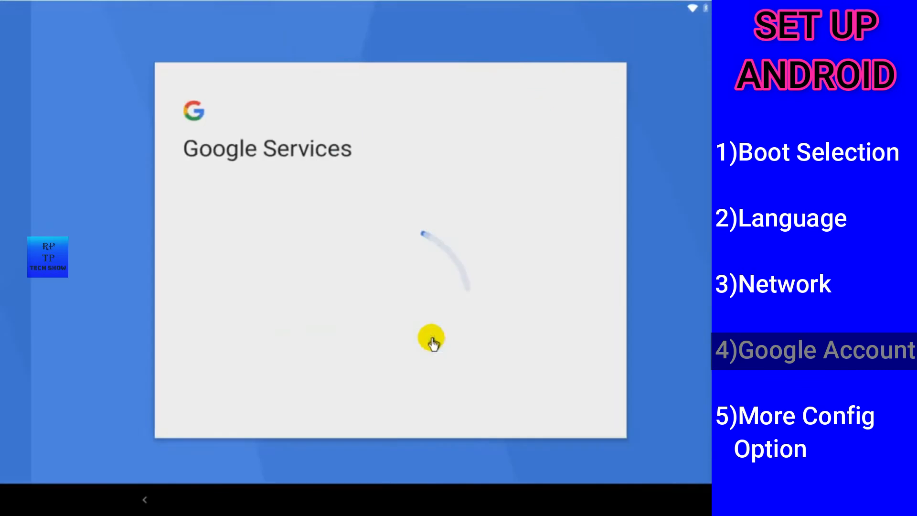
Accept the Google Services terms with the default options and skip setting up a screen lock
{"action": "scroll", "coordinate": [587, 258], "scroll_direction": "down", "scroll_amount": 5}
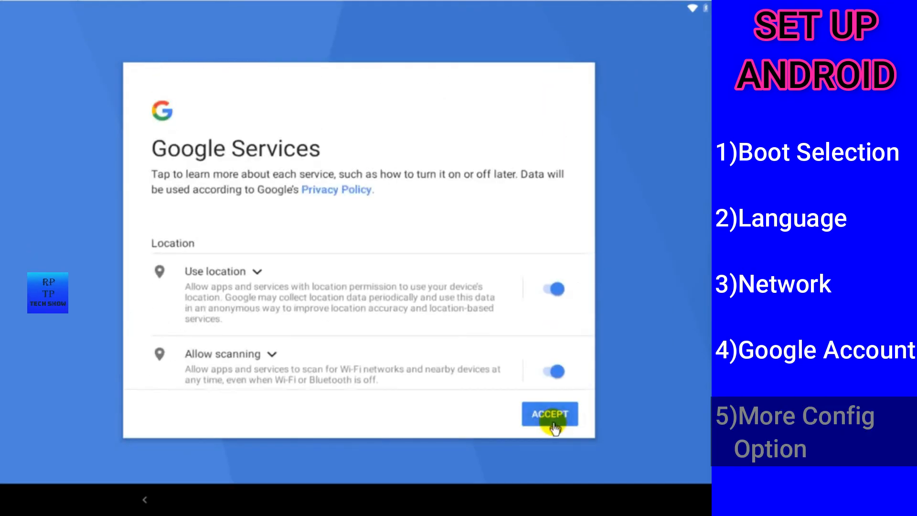
{"action": "left_click", "coordinate": [552, 420]}
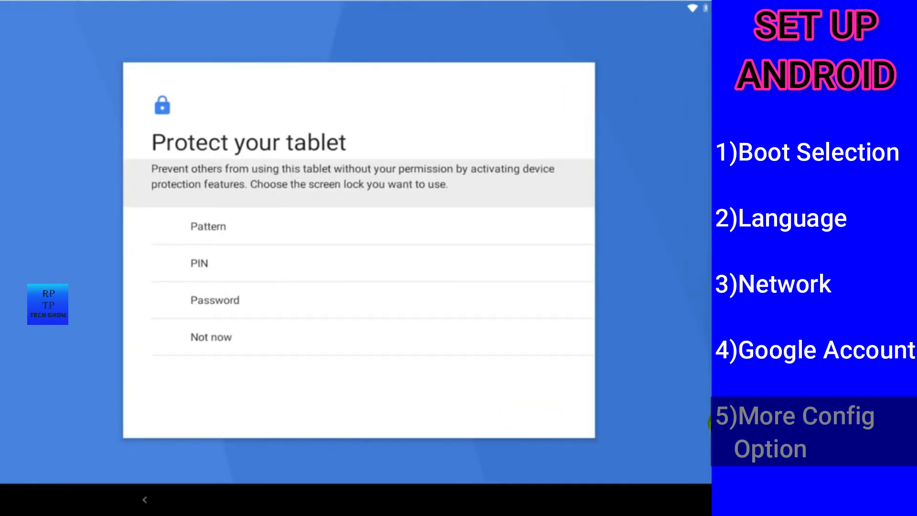
{"action": "left_click", "coordinate": [195, 340]}
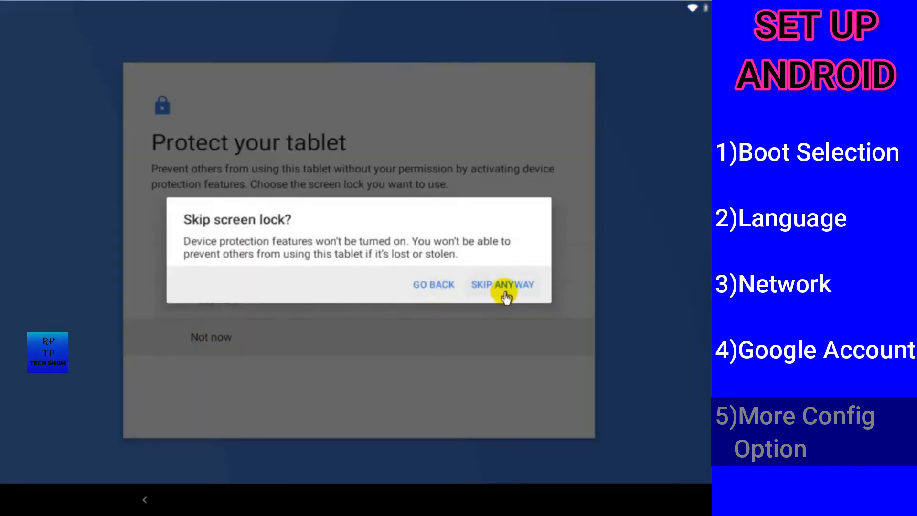
{"action": "left_click", "coordinate": [505, 286]}
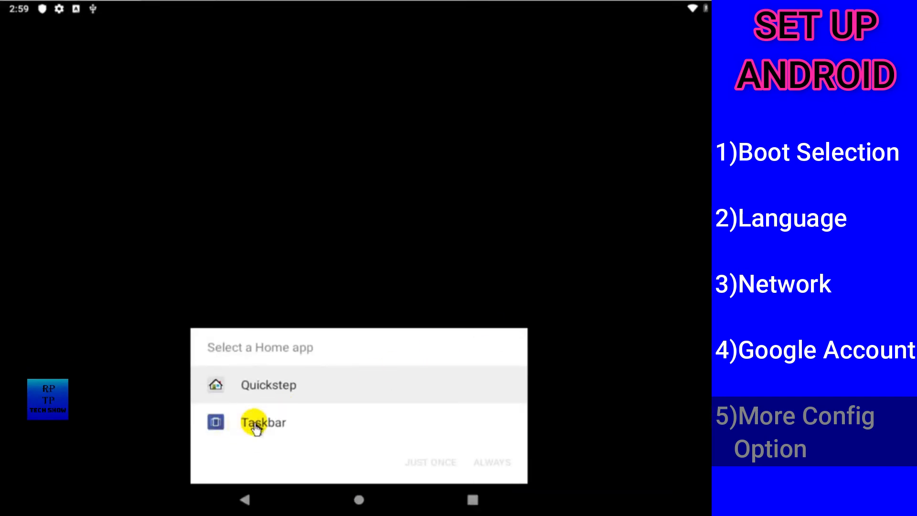
Set Taskbar as the Home app to always use
{"action": "left_click", "coordinate": [266, 427]}
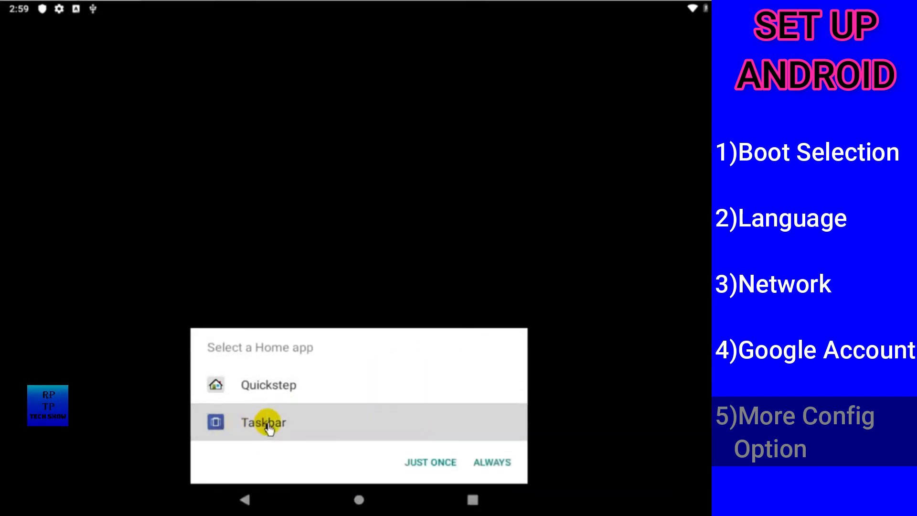
{"action": "left_click", "coordinate": [504, 468]}
{"action": "left_click", "coordinate": [669, 461]}
{"action": "left_click", "coordinate": [670, 460]}
Expand the quick settings, open the full system Settings and look through the categories down to System
{"action": "left_click_drag", "start_coordinate": [377, 10], "coordinate": [258, 332]}
{"action": "left_click_drag", "start_coordinate": [353, 98], "coordinate": [360, 383]}
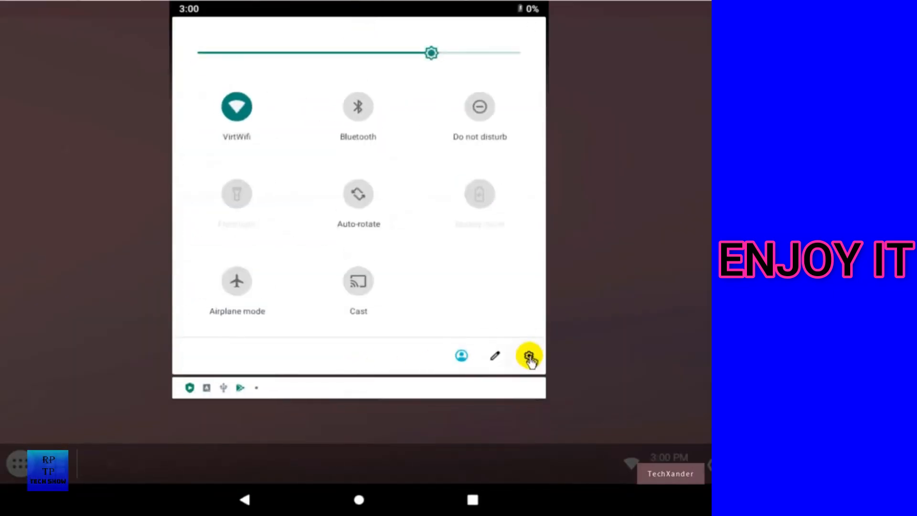
{"action": "left_click", "coordinate": [528, 356]}
{"action": "scroll", "coordinate": [313, 251], "scroll_direction": "down", "scroll_amount": 1}
{"action": "scroll", "coordinate": [313, 250], "scroll_direction": "down", "scroll_amount": 5}
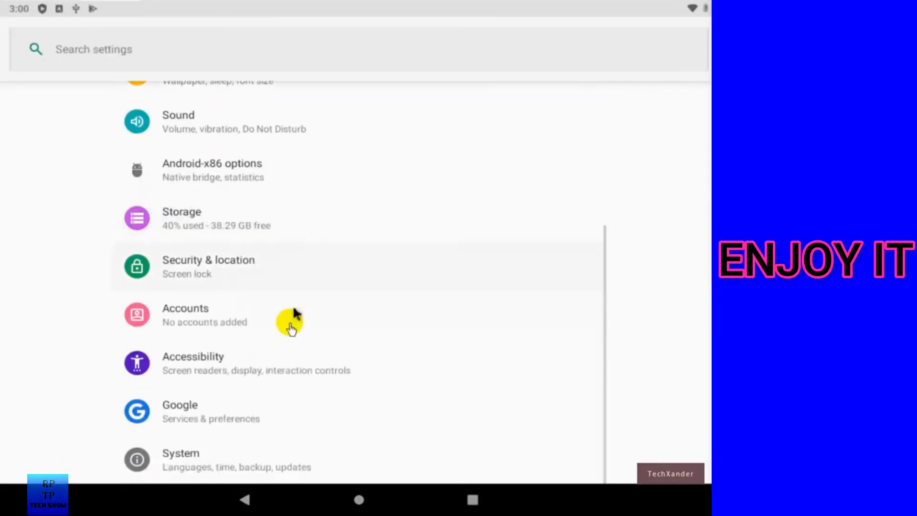
Leave Settings, open the file manager from the app launcher and return to the desktop
{"action": "left_click", "coordinate": [244, 500]}
{"action": "left_click", "coordinate": [20, 463]}
{"action": "left_click", "coordinate": [162, 215]}
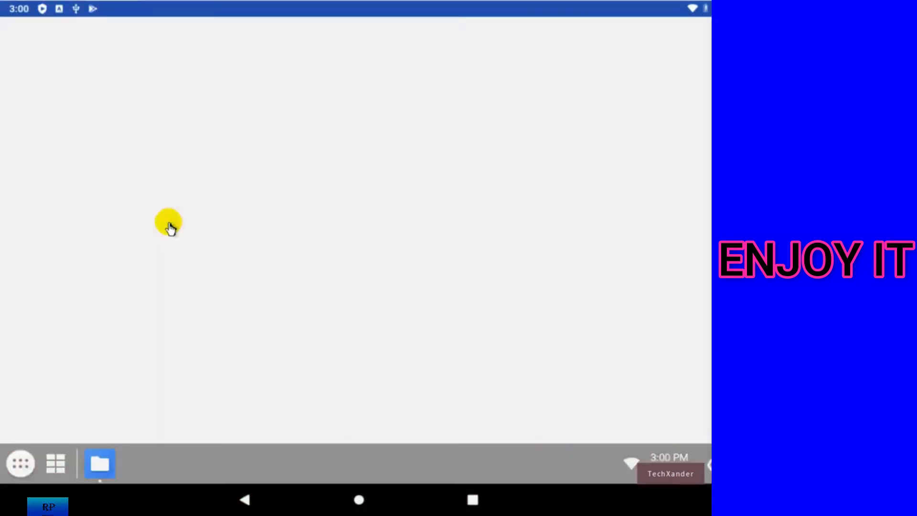
{"action": "left_click", "coordinate": [245, 500]}
Launch Chrome from the app launcher, get through its first-run screens and return to the home screen
{"action": "left_click", "coordinate": [20, 464]}
{"action": "left_click", "coordinate": [235, 190]}
{"action": "left_click", "coordinate": [356, 439]}
{"action": "left_click", "coordinate": [352, 438]}
{"action": "left_click", "coordinate": [229, 439]}
{"action": "left_click", "coordinate": [359, 499]}
Pin Chrome to the taskbar and dismiss the running app from the recent apps overview
{"action": "right_click", "coordinate": [100, 464]}
{"action": "left_click", "coordinate": [148, 308]}
{"action": "left_click", "coordinate": [472, 500]}
{"action": "mouse_move", "coordinate": [402, 346]}
{"action": "left_mouse_down"}
{"action": "mouse_move", "coordinate": [402, 143]}
{"action": "mouse_move", "coordinate": [363, 231]}
{"action": "left_mouse_up"}
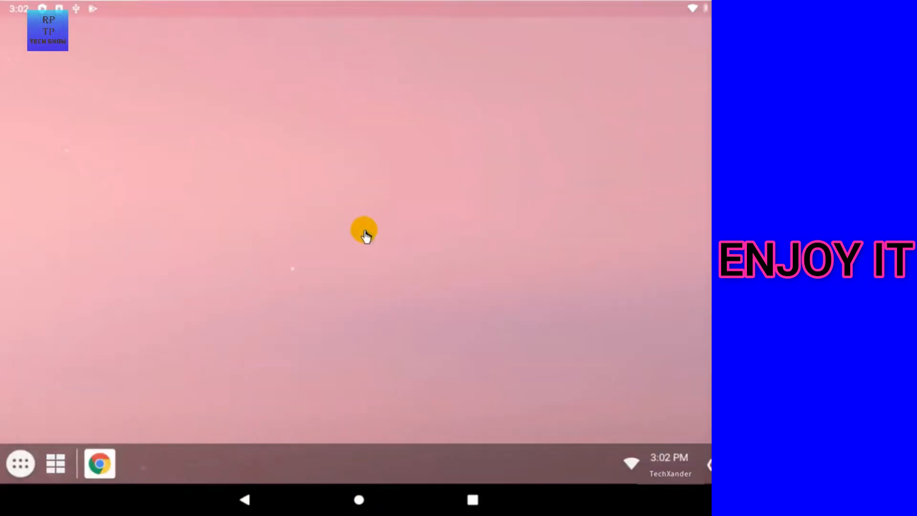
Open the Play Store, choose Updates among its options and return to the home screen
{"action": "left_click", "coordinate": [21, 463]}
{"action": "left_click", "coordinate": [291, 287]}
{"action": "left_click", "coordinate": [663, 39]}
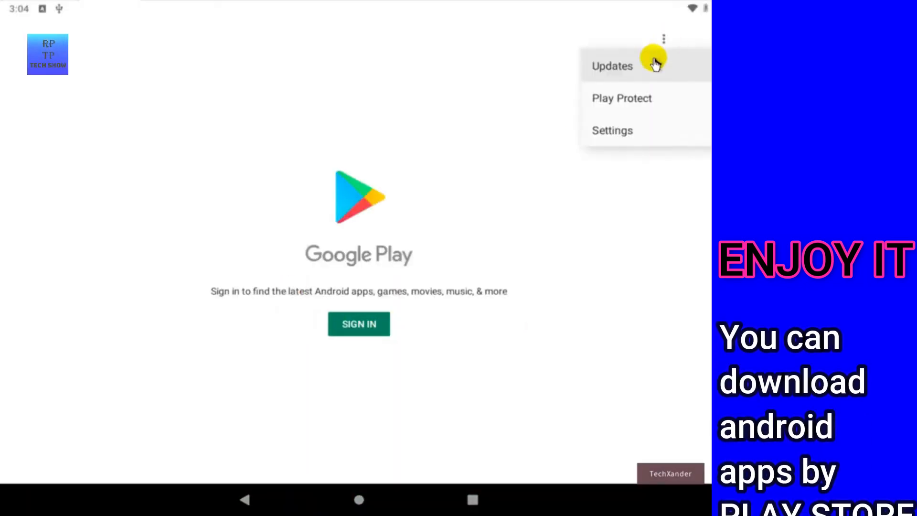
{"action": "left_click", "coordinate": [651, 59]}
{"action": "left_click", "coordinate": [360, 499]}
Open the Accounts page of the system Settings to view its options, and return to the home screen
{"action": "left_click_drag", "start_coordinate": [375, 12], "coordinate": [385, 348]}
{"action": "left_click", "coordinate": [524, 322]}
{"action": "left_click", "coordinate": [179, 316]}
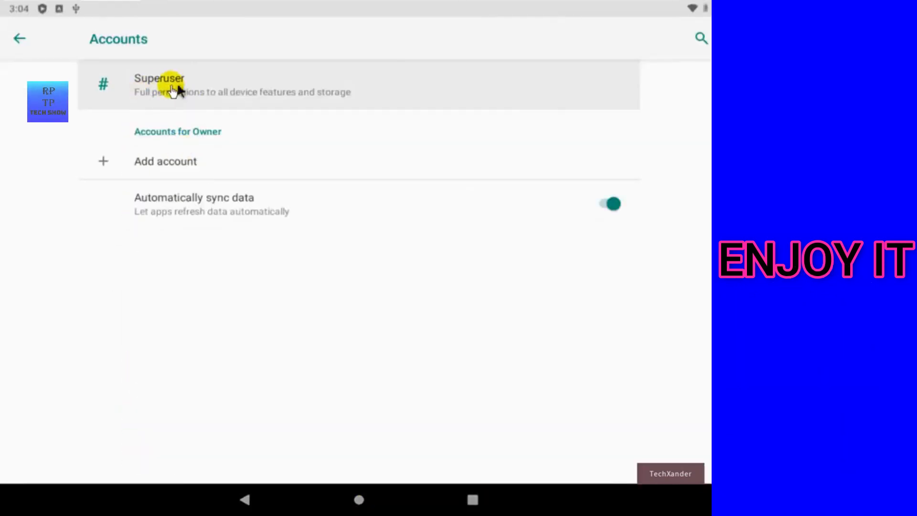
{"action": "left_click", "coordinate": [359, 499]}
Collapse the taskbar and expand it again
{"action": "key", "text": "alt"}
{"action": "key", "text": "alt"}
{"action": "left_click", "coordinate": [708, 464]}
{"action": "left_click", "coordinate": [9, 464]}
Bring up the volume controls from the app launcher
{"action": "left_click", "coordinate": [19, 463]}
{"action": "left_click", "coordinate": [303, 428]}
{"action": "left_click", "coordinate": [357, 254]}
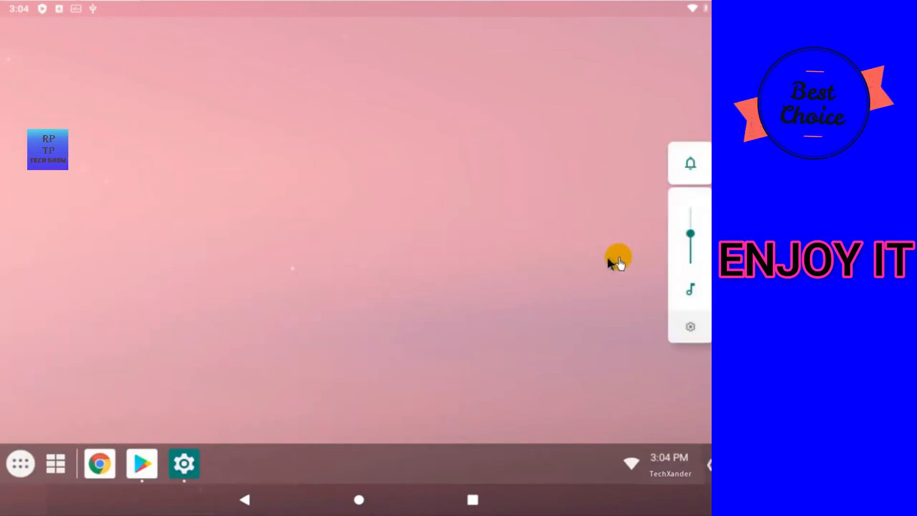